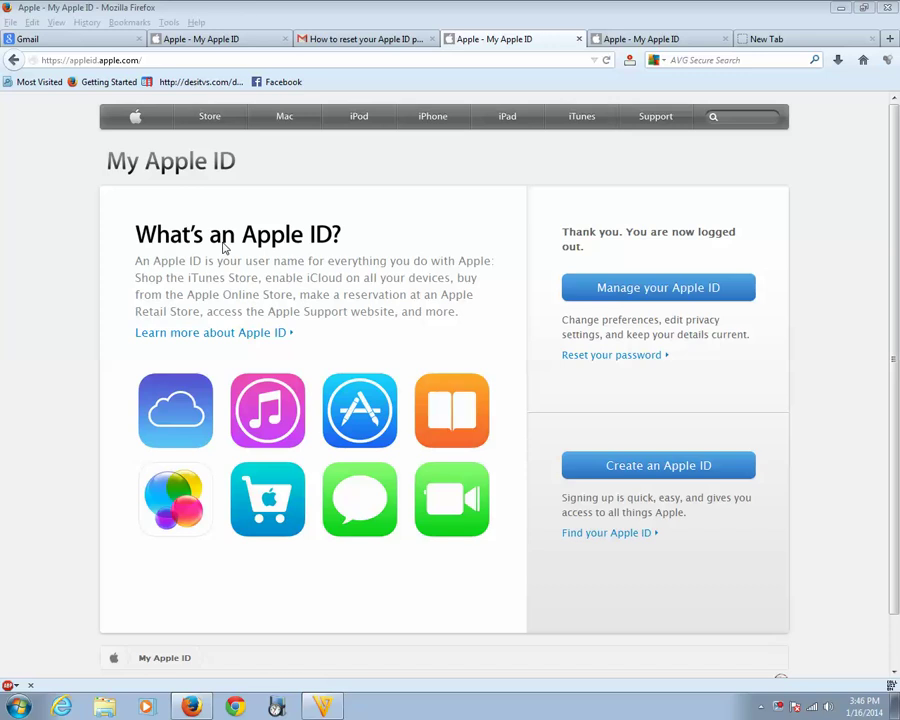
Begin a password reset with the account's Apple ID e-mail, choosing 'Answer security questions' as verification.
click(624, 361)
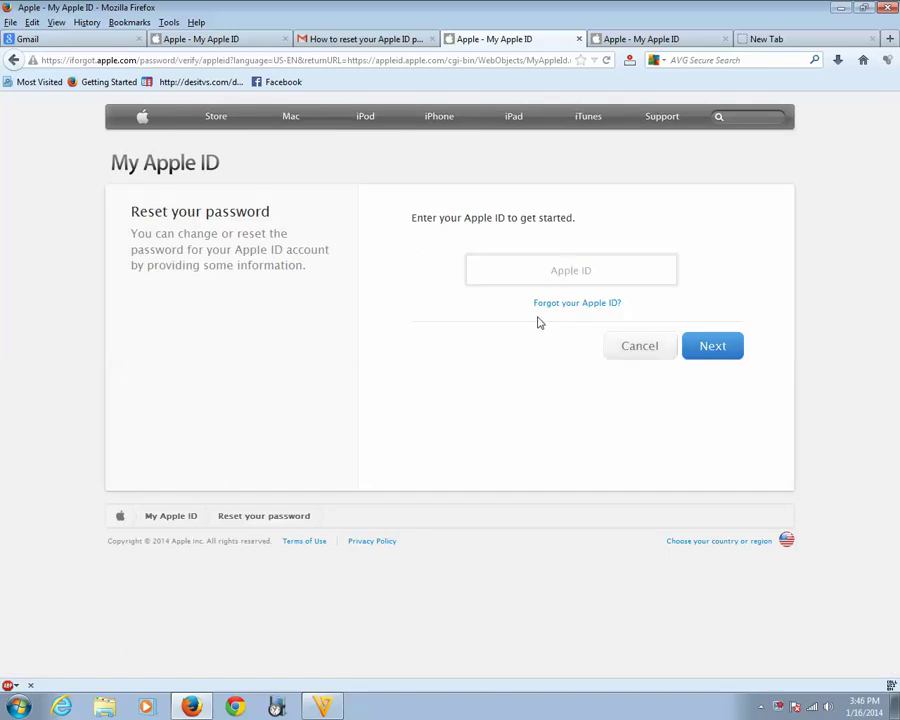
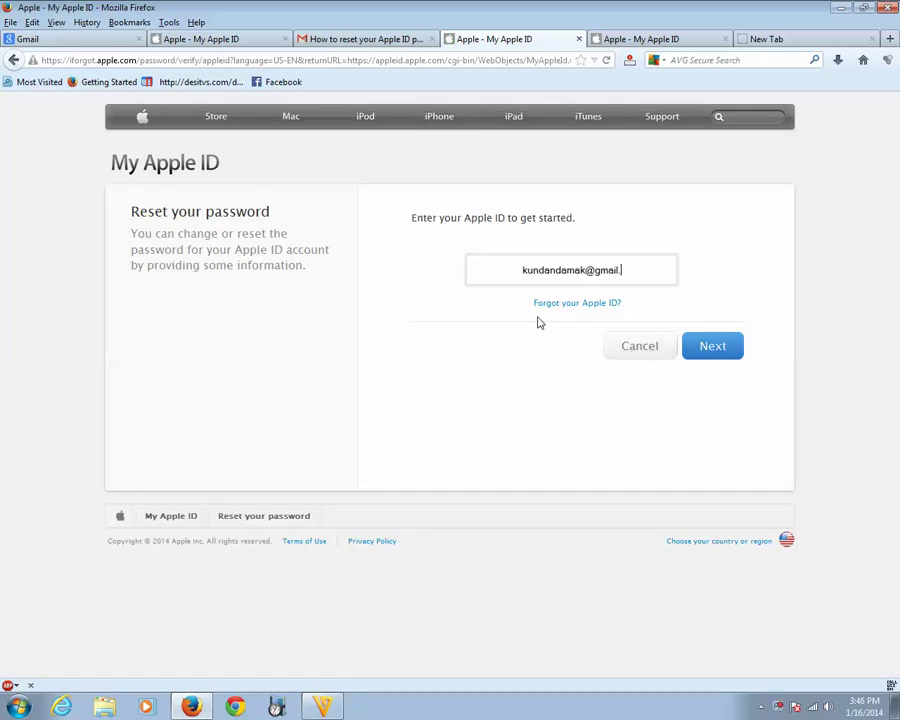
key(Return)
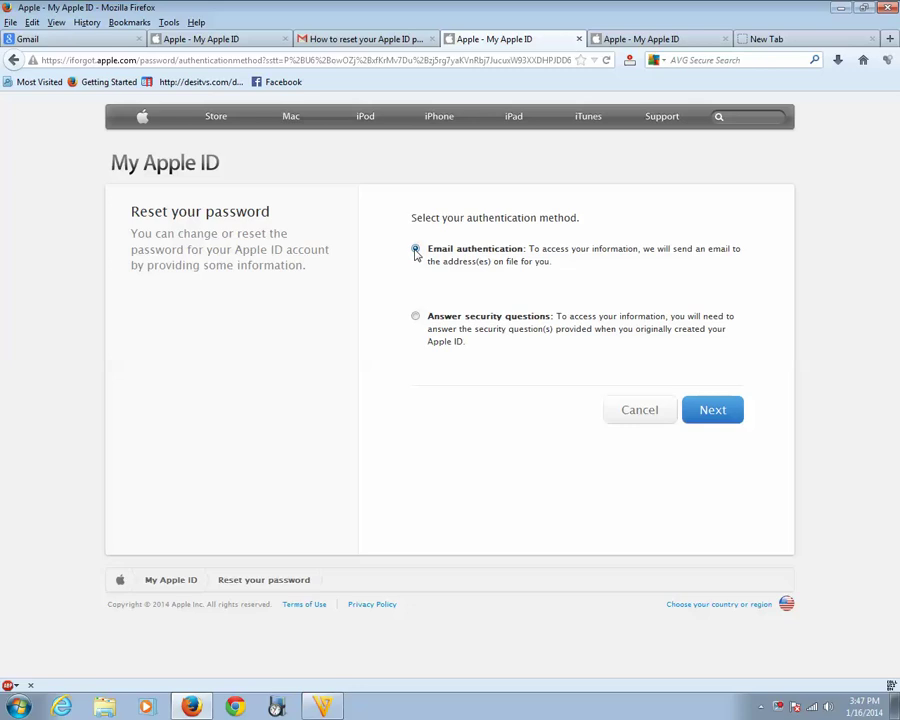
click(415, 317)
click(717, 424)
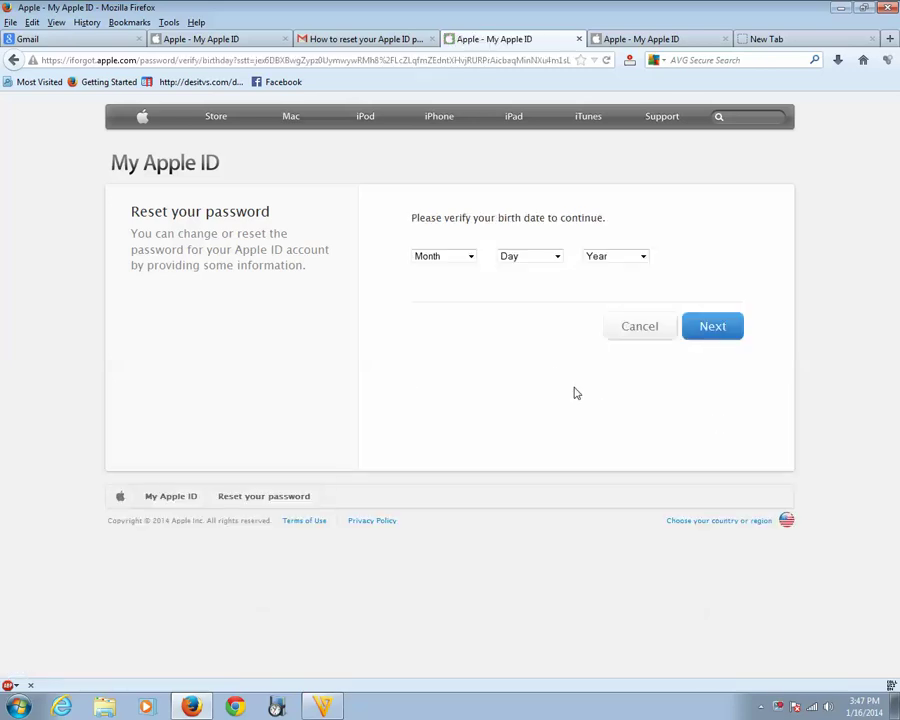
Verify the account's birth date using the Month, Day and Year dropdowns.
click(462, 262)
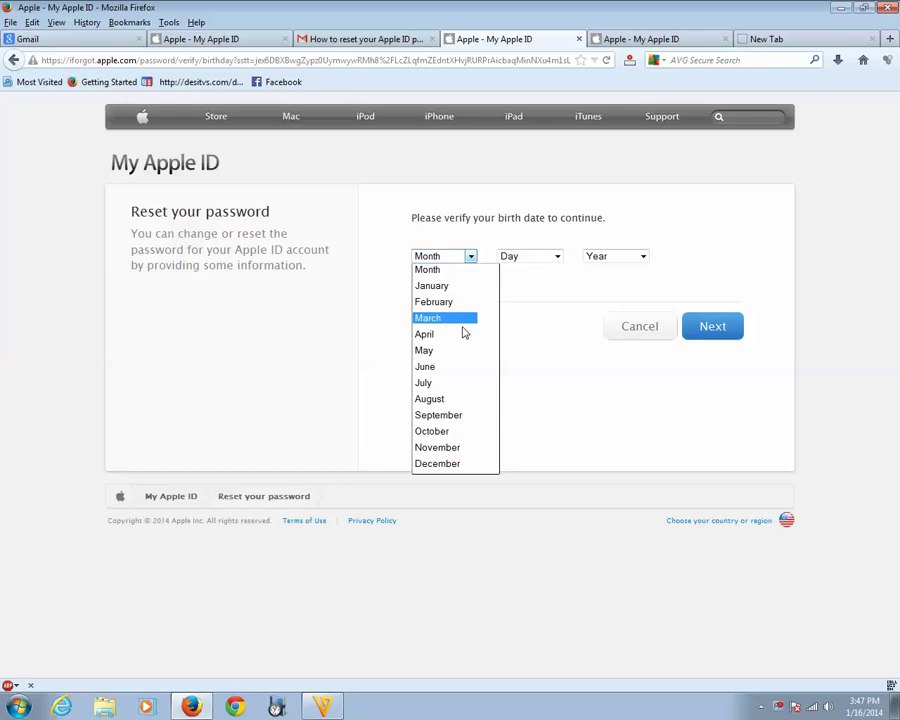
click(440, 381)
click(532, 262)
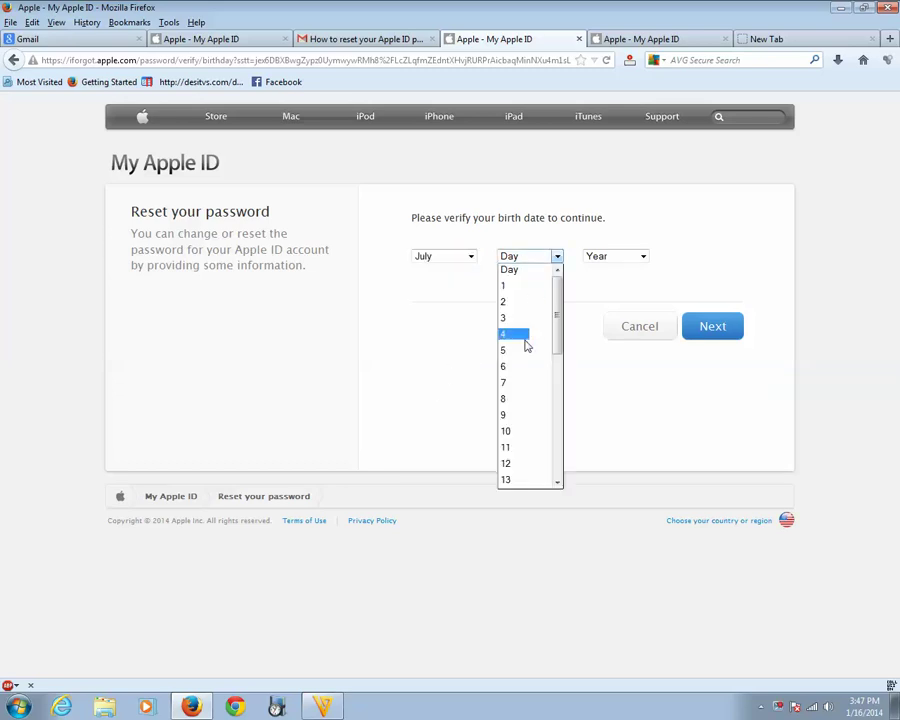
click(512, 413)
click(642, 258)
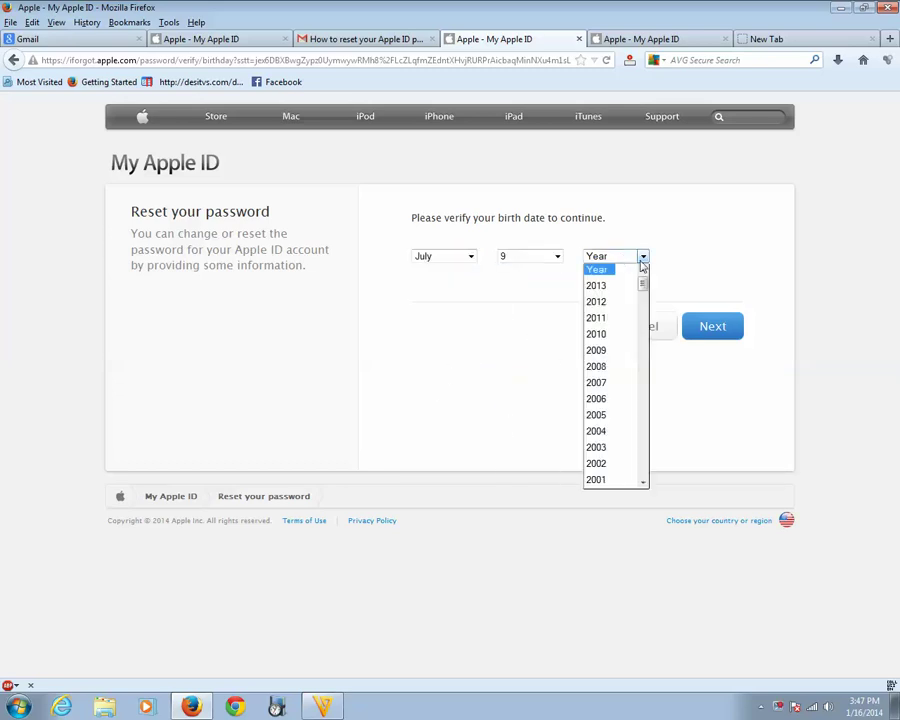
drag(643, 287, 644, 318)
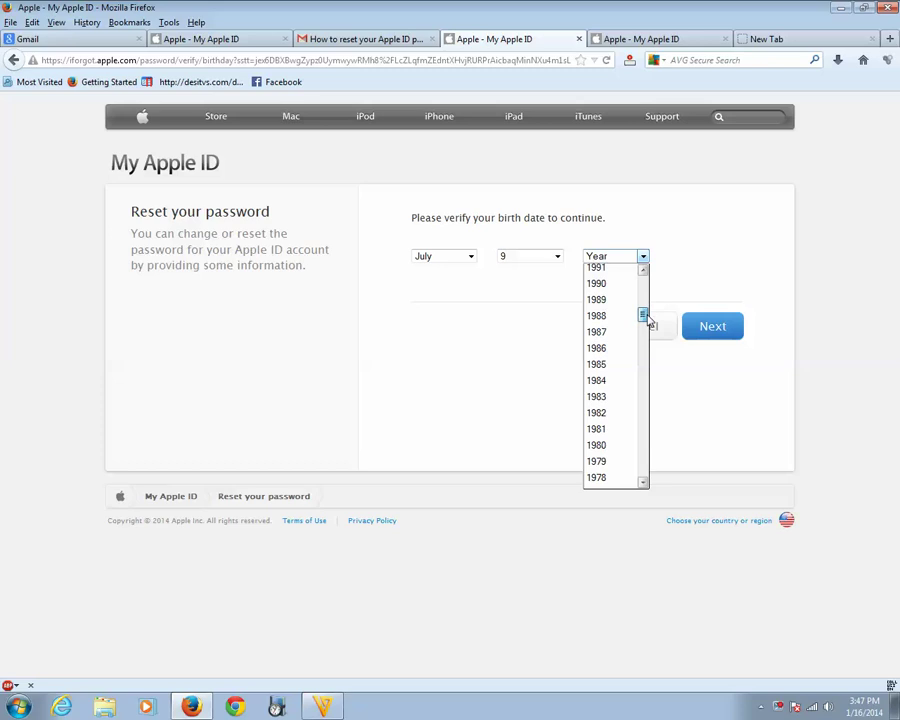
click(634, 432)
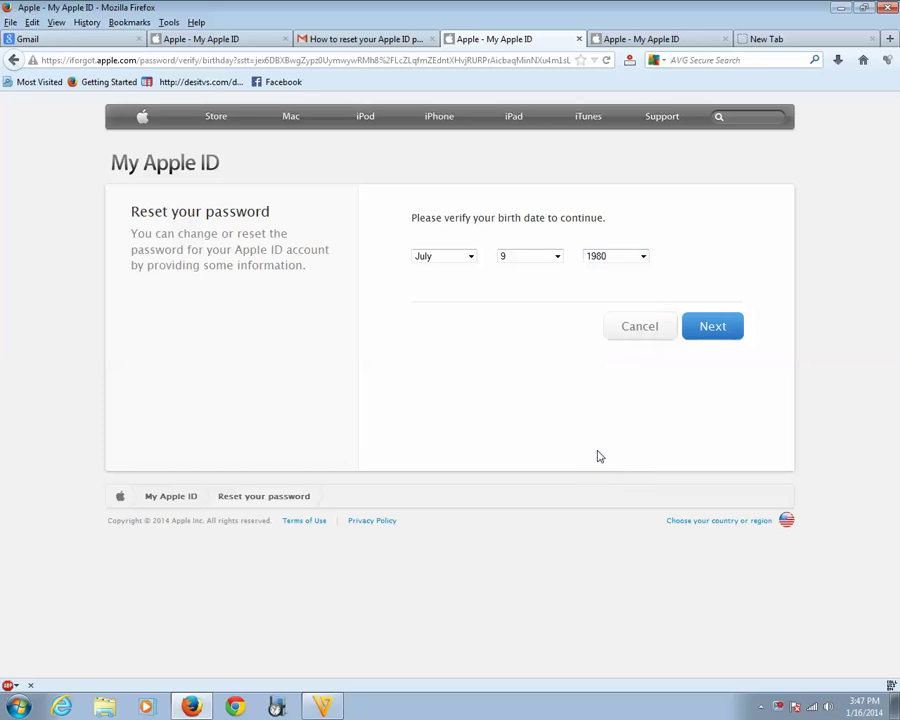
click(714, 334)
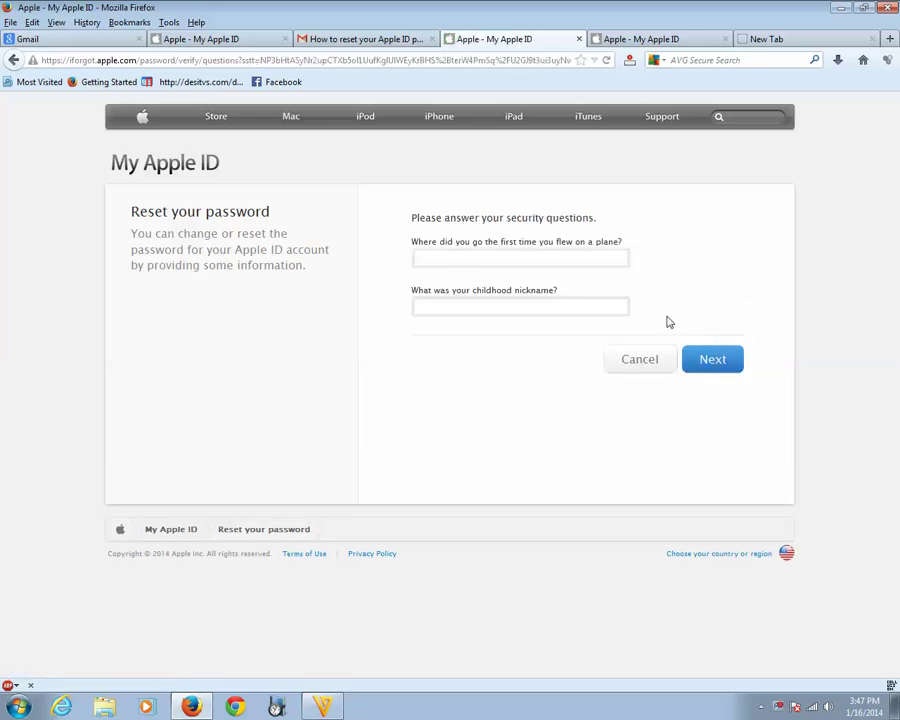
Answer the first security question and the childhood nickname question, then submit them.
click(453, 260)
key(Tab)
click(712, 361)
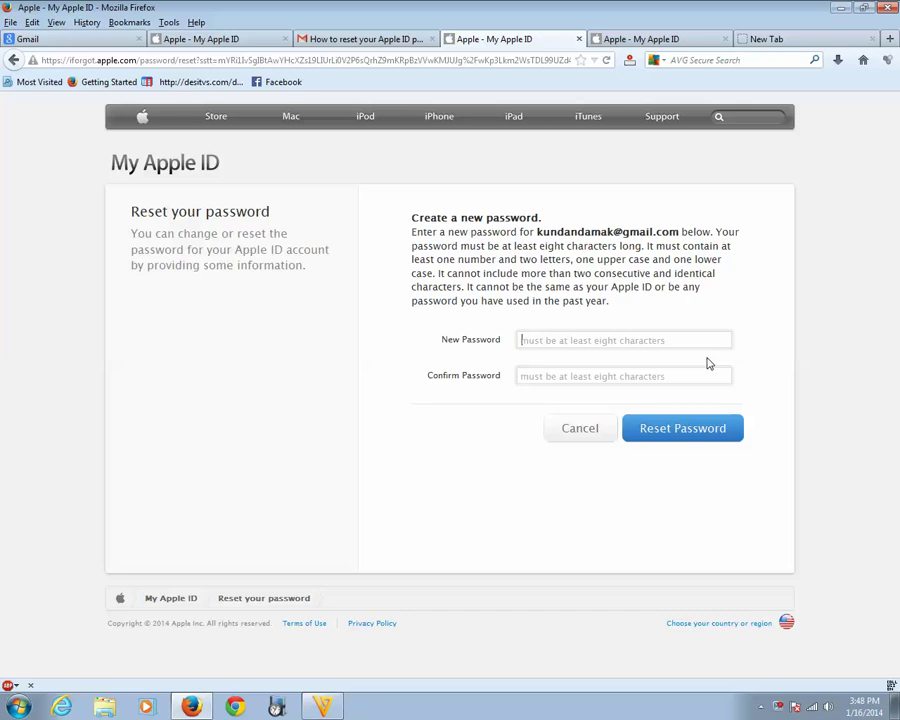
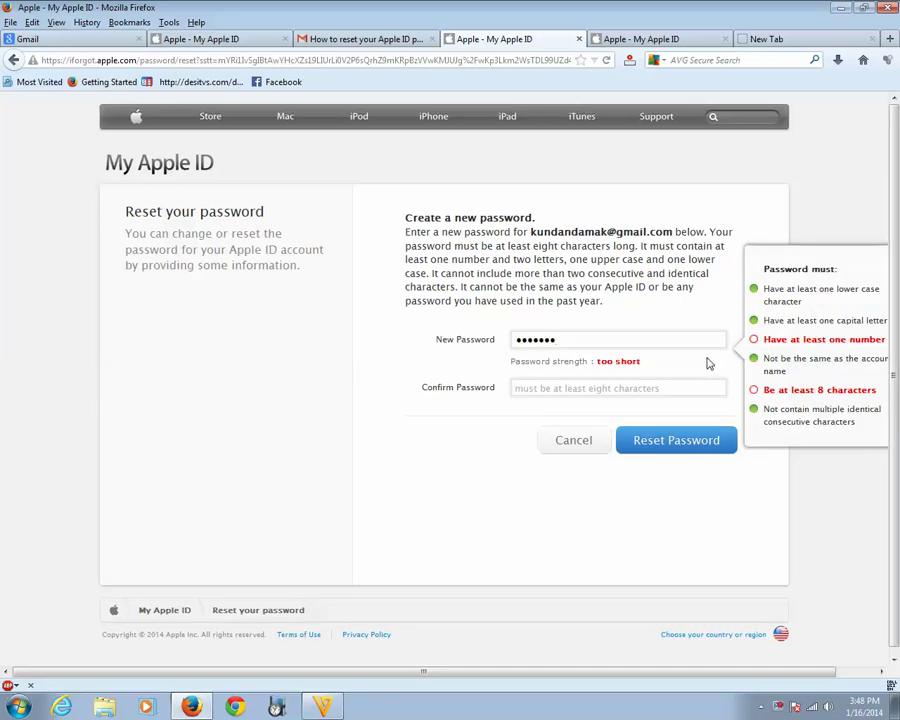
Enter the new account password in New Password and Confirm Password, then submit the reset.
key(Tab)
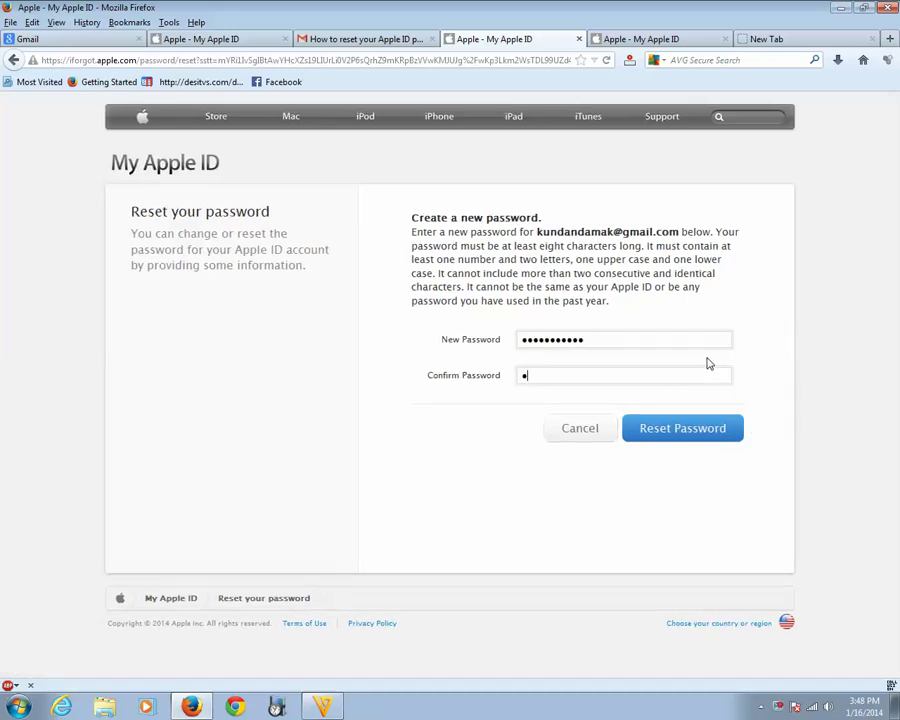
click(683, 430)
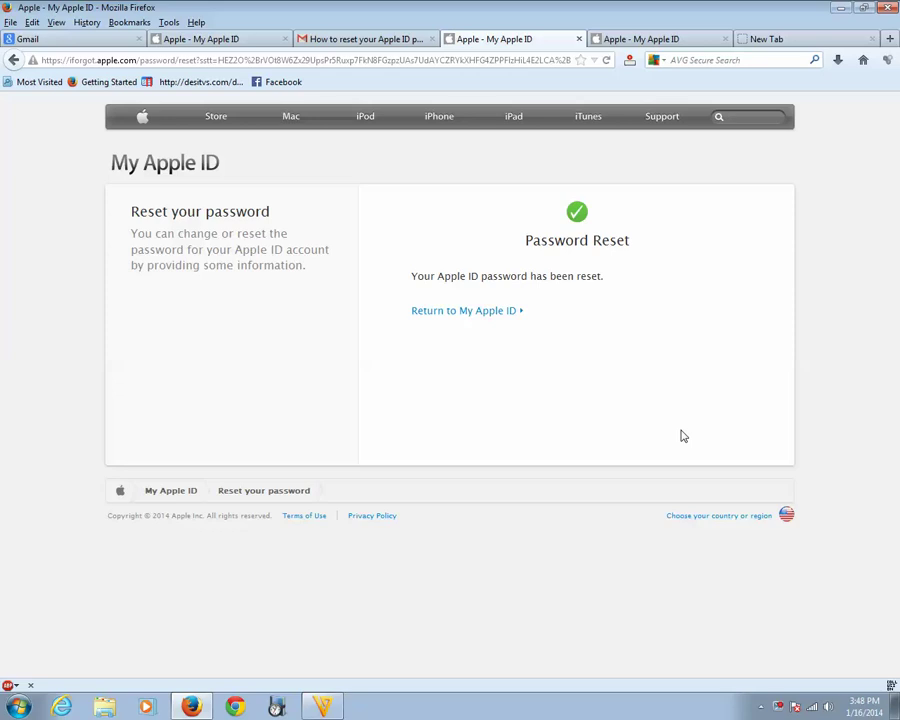
Return to My Apple ID and sign in to Manage your Apple ID with the new password.
click(461, 316)
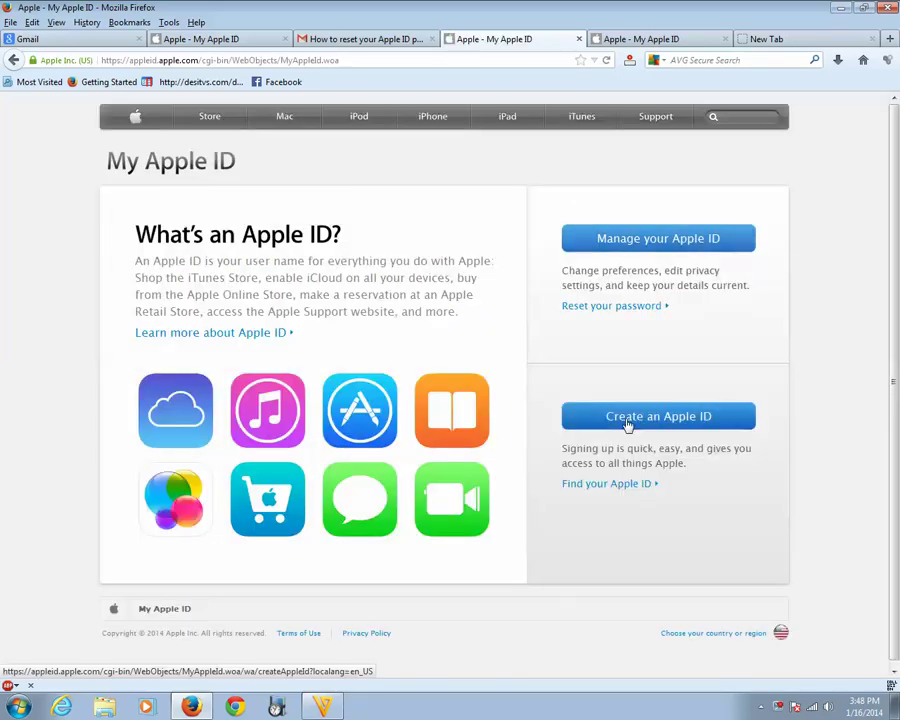
click(628, 252)
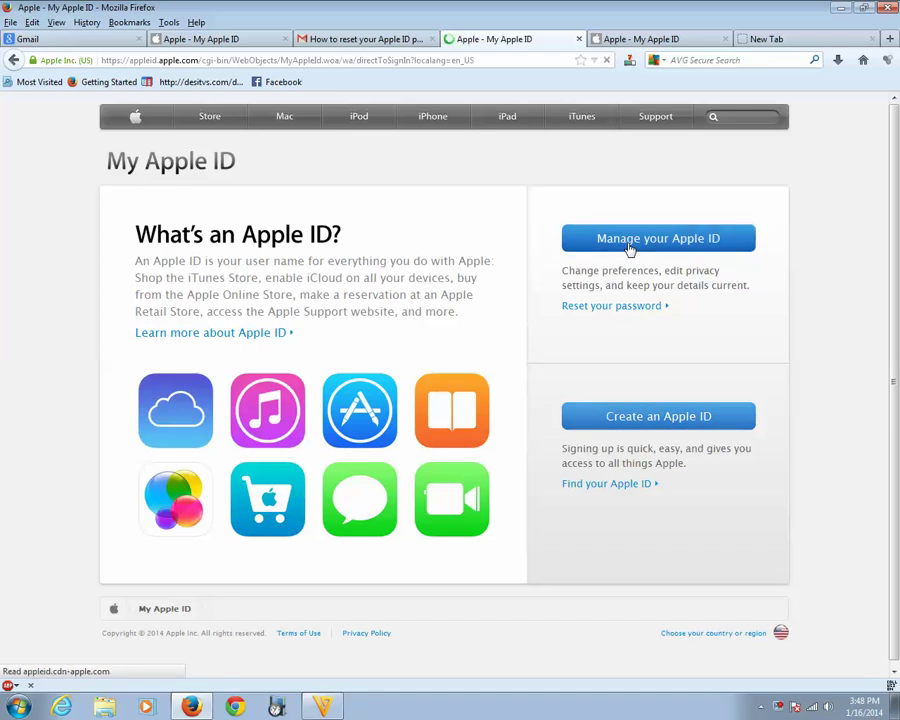
click(519, 305)
text(ab•••••)
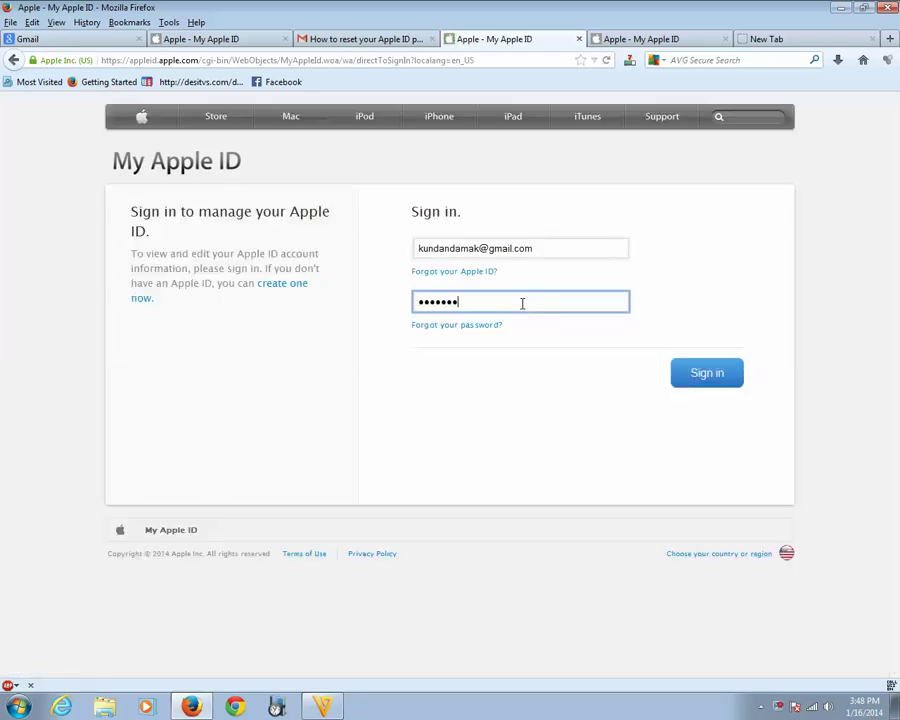
text(••••)
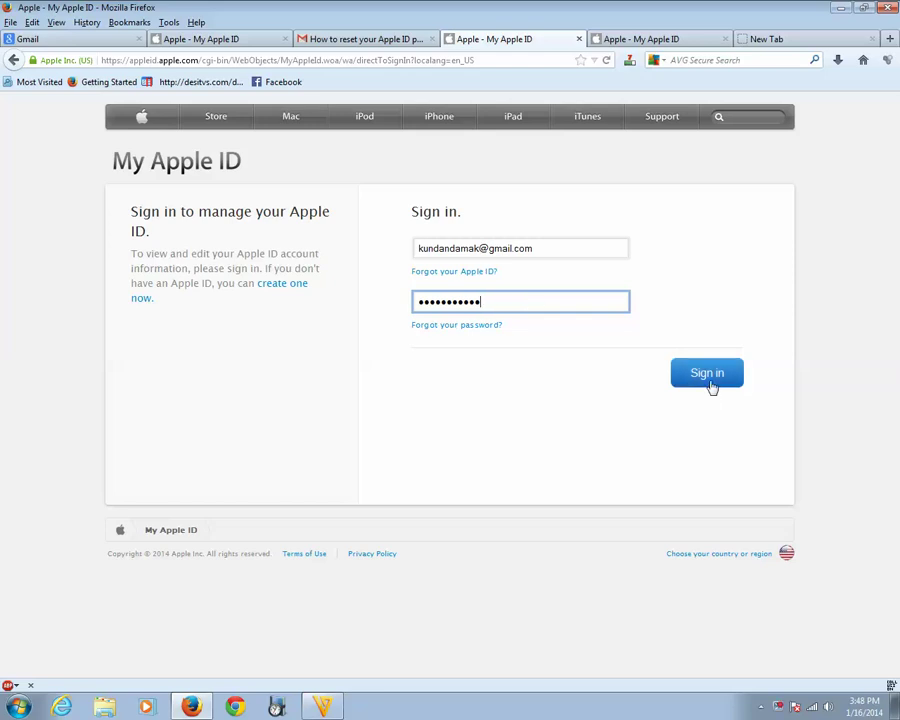
click(709, 381)
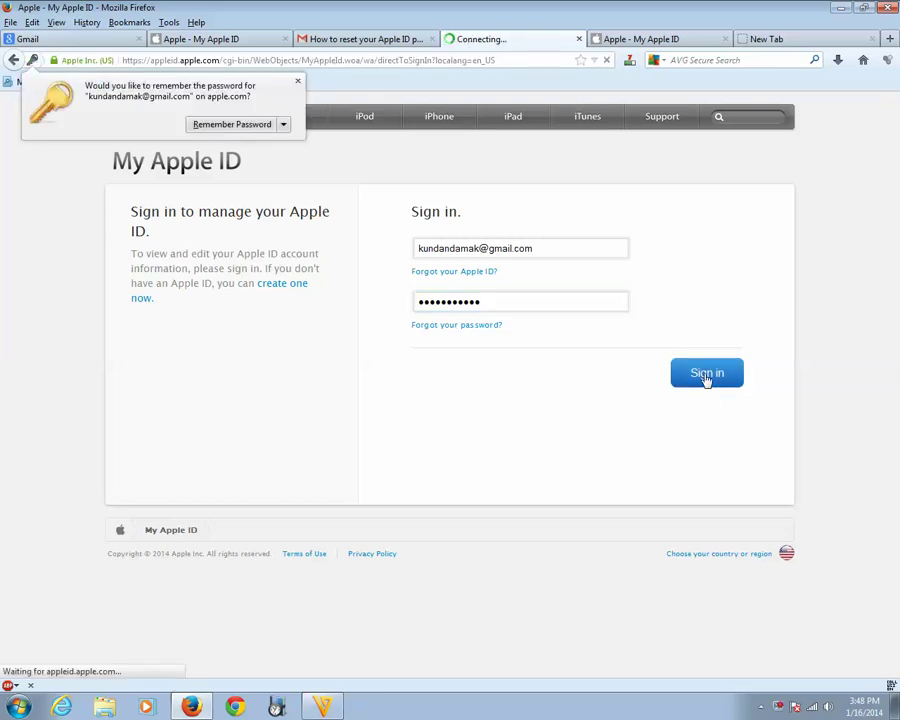